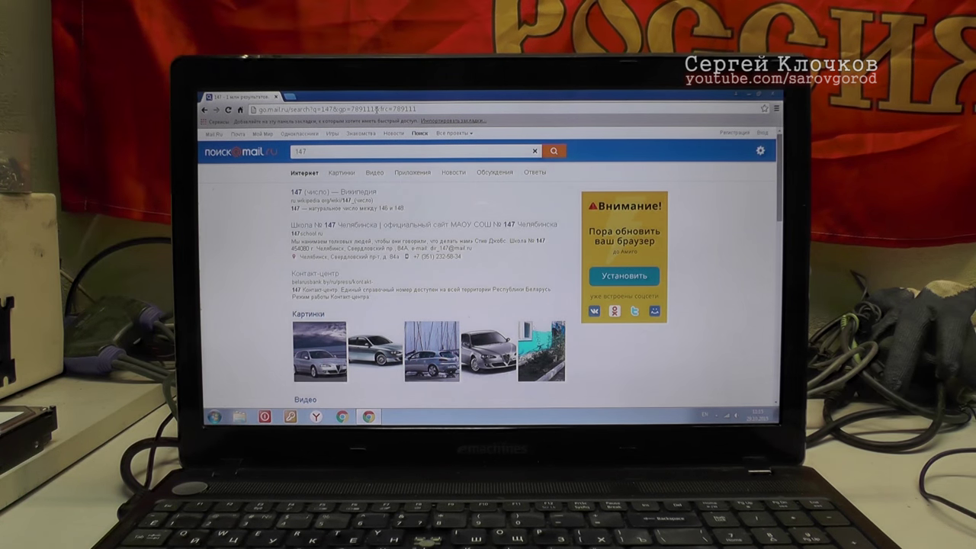
# - Run a web search for 568 from the browser's address field
pyautogui.click(376, 109)
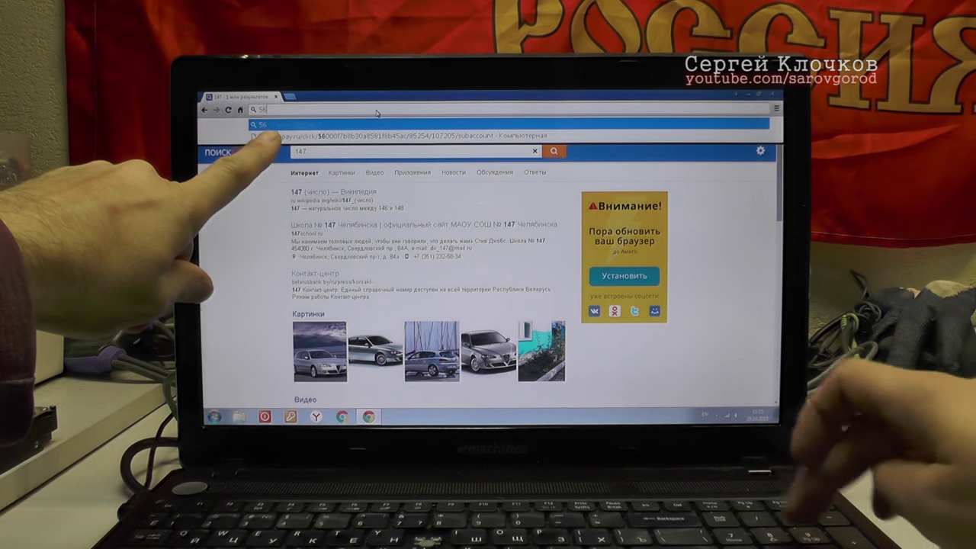
pyautogui.press('Return')
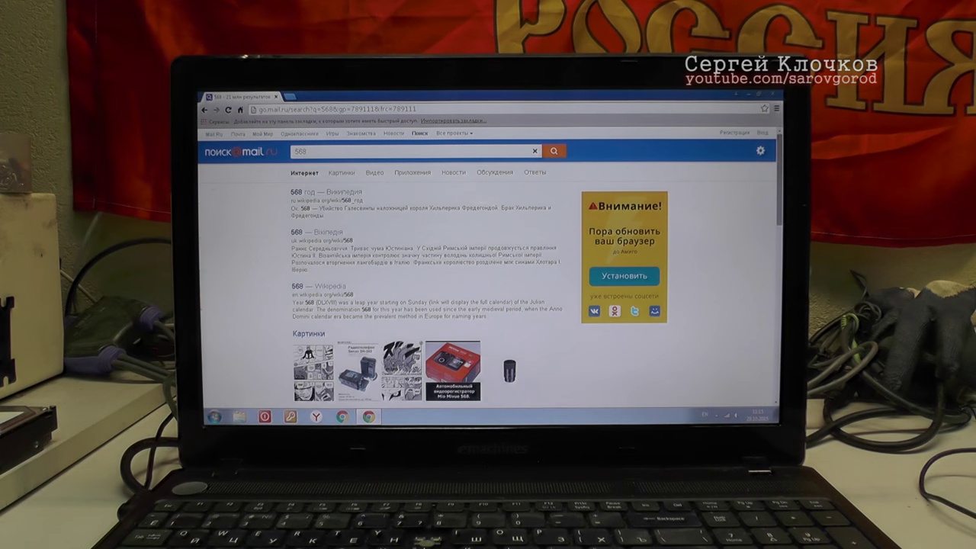
# - Open the browser settings, check the locked default search engine setting, and open the list of search engines
pyautogui.click(776, 108)
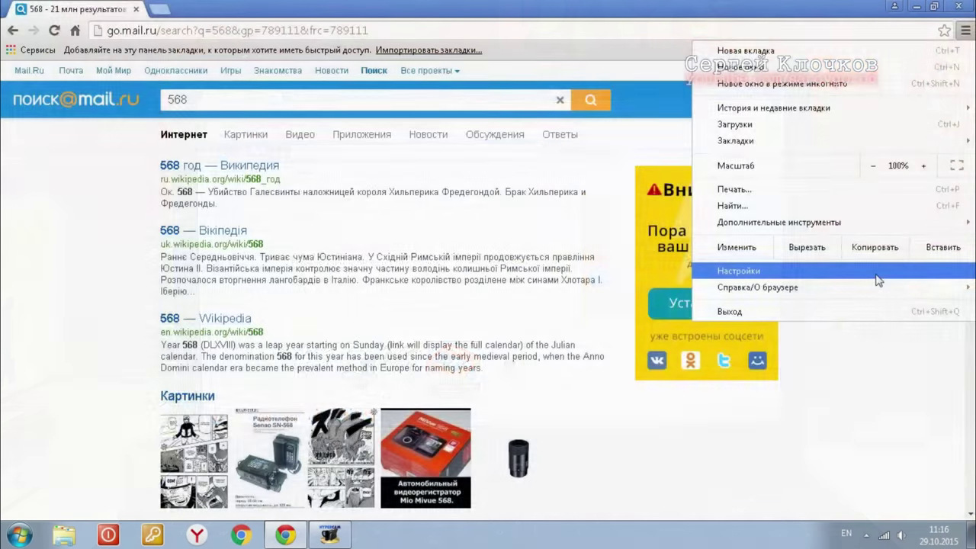
pyautogui.click(878, 279)
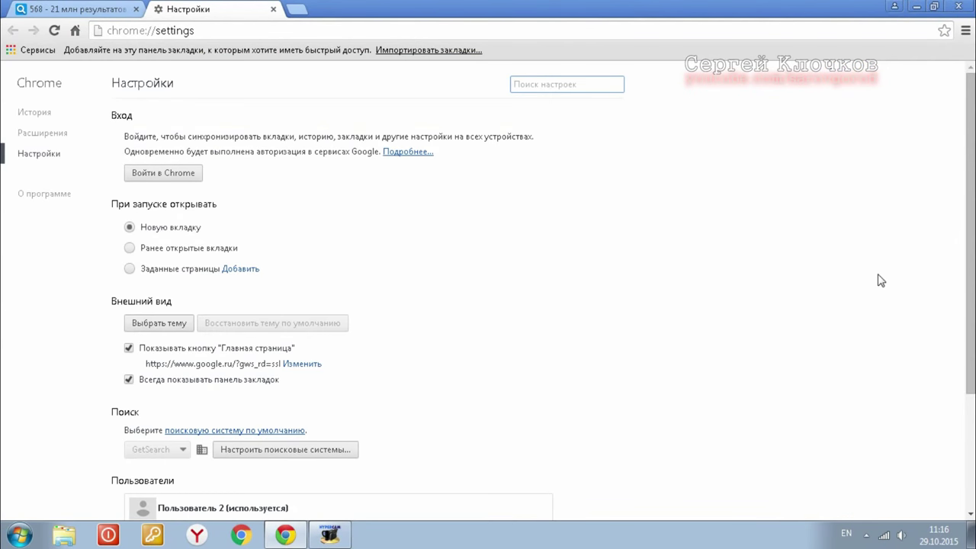
pyautogui.scroll(-2, 361, 384)
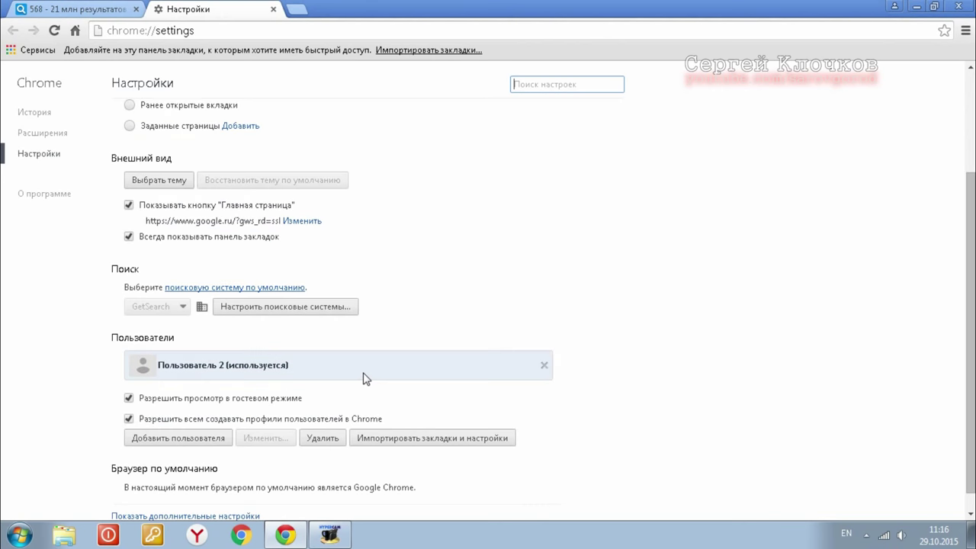
pyautogui.click(199, 308)
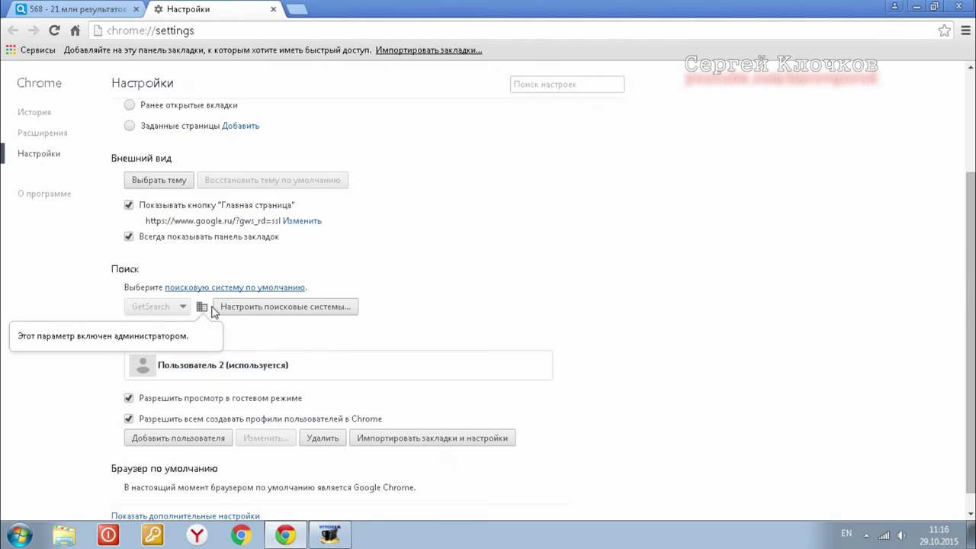
pyautogui.click(228, 308)
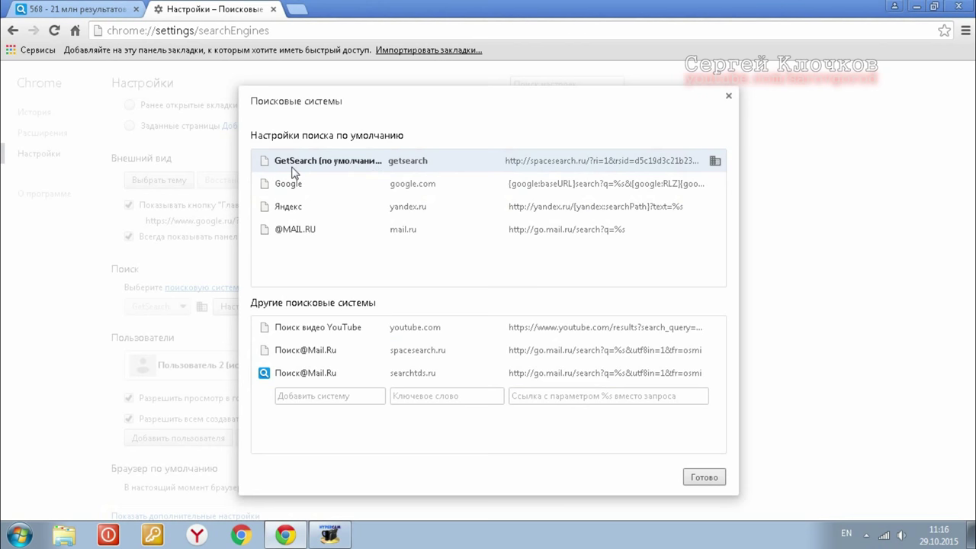
# - Launch the Registry Editor by running regedit
pyautogui.press('super+r')
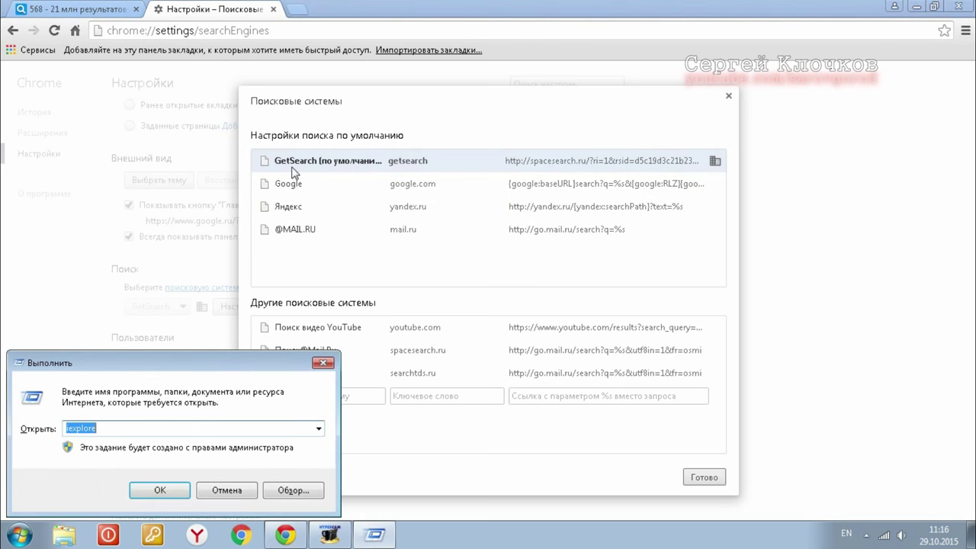
pyautogui.click(318, 428)
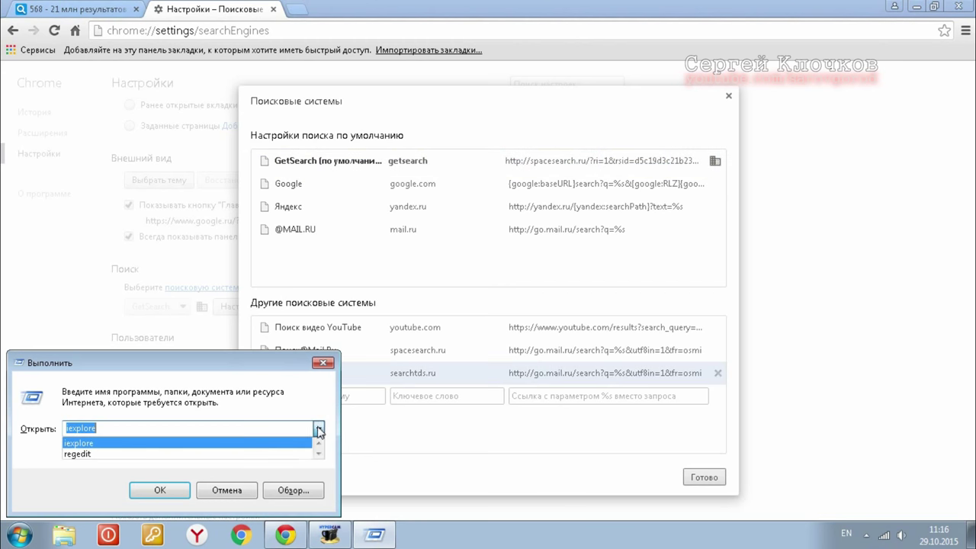
pyautogui.click(296, 455)
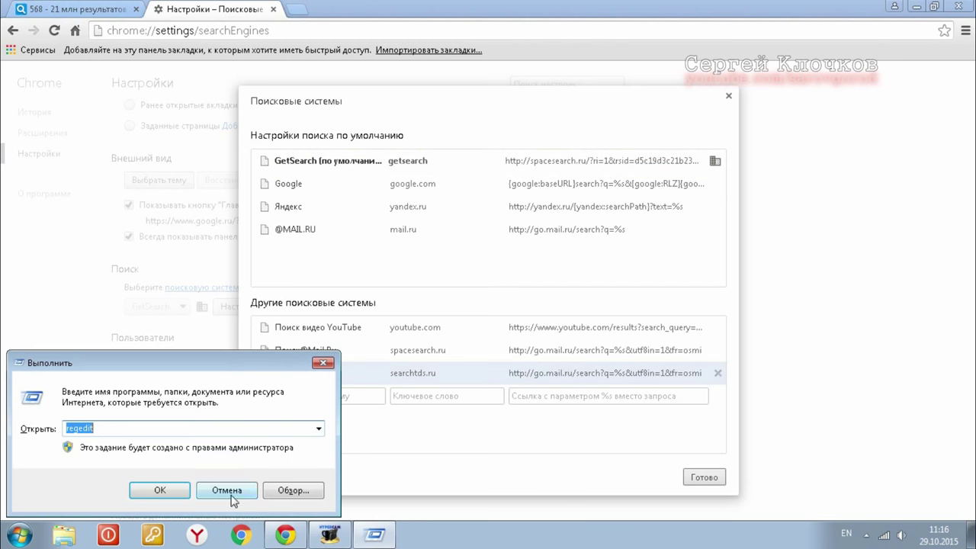
pyautogui.click(159, 490)
# - Search the HKEY_LOCAL_MACHINE branch for the copied search text and select the Search key under Internet Explorer
pyautogui.click(107, 77)
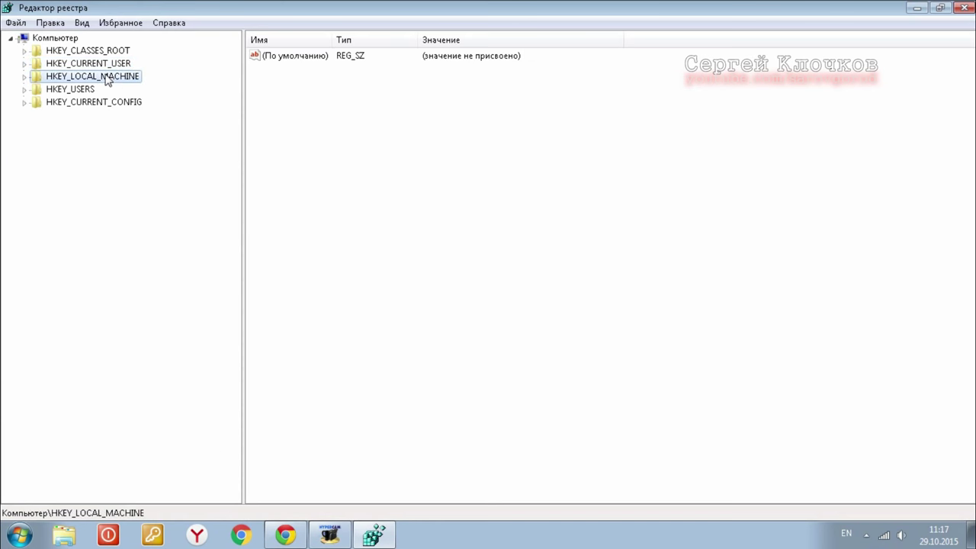
pyautogui.rightClick(107, 77)
pyautogui.click(134, 111)
pyautogui.rightClick(131, 93)
pyautogui.click(153, 152)
pyautogui.click(310, 94)
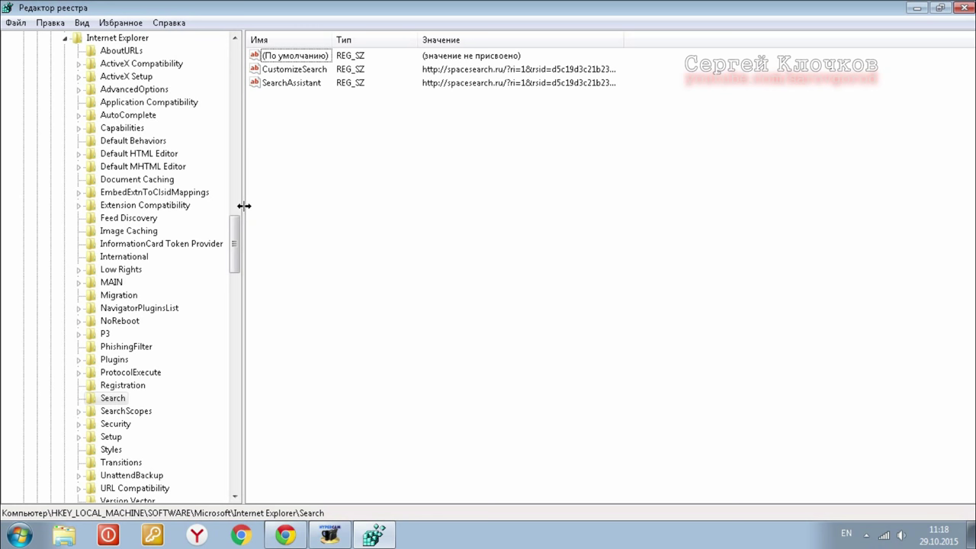
pyautogui.click(111, 398)
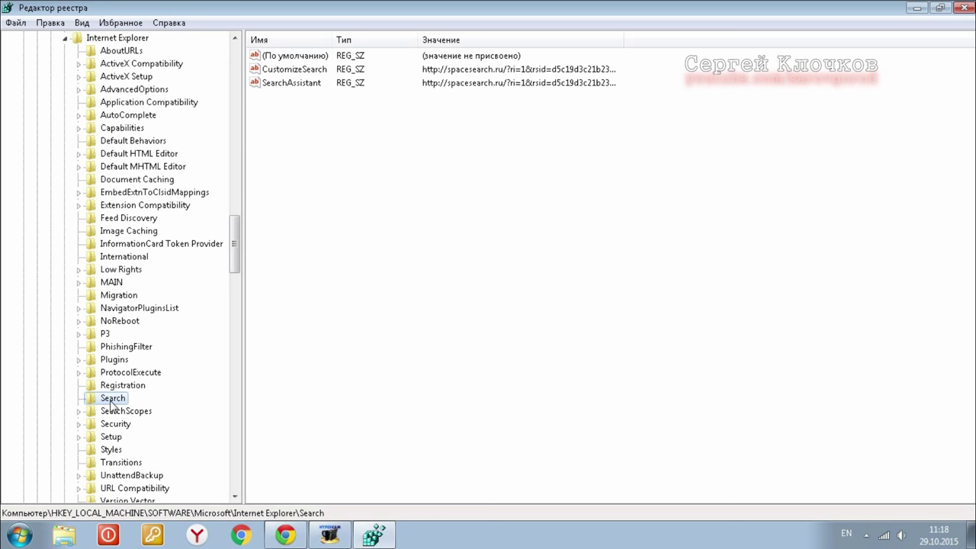
pyautogui.scroll(-6, 154, 377)
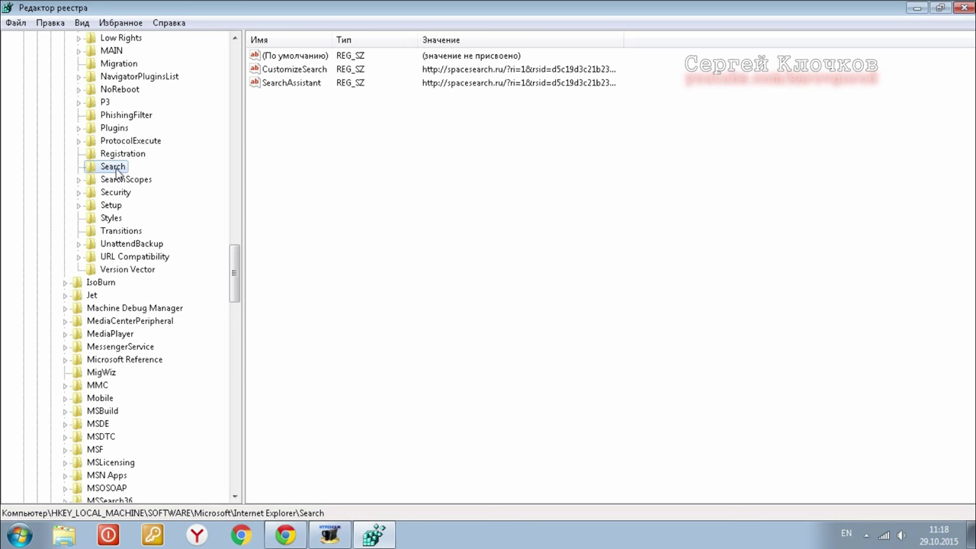
# - Switch to Chrome, dismiss the search engines dialog and close the browser
pyautogui.click(285, 535)
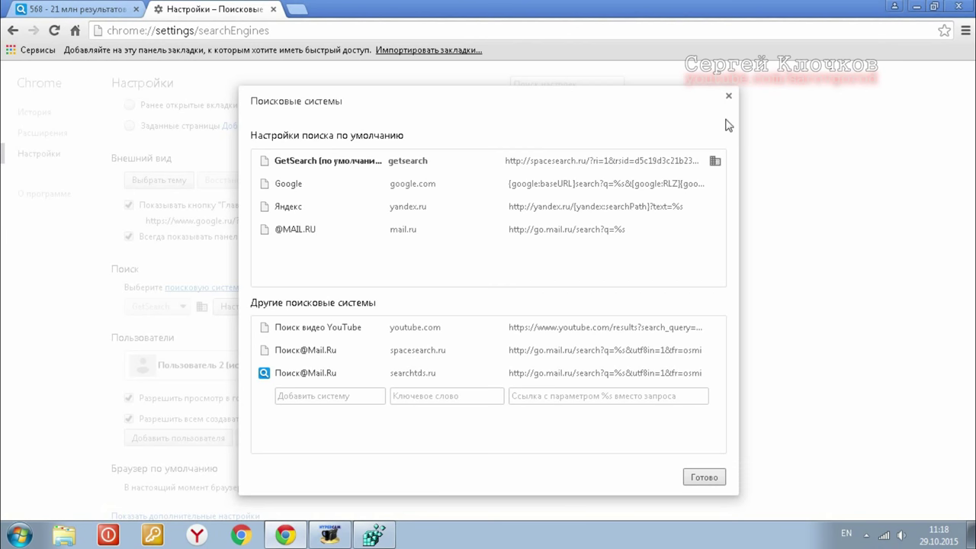
pyautogui.click(728, 95)
pyautogui.click(957, 8)
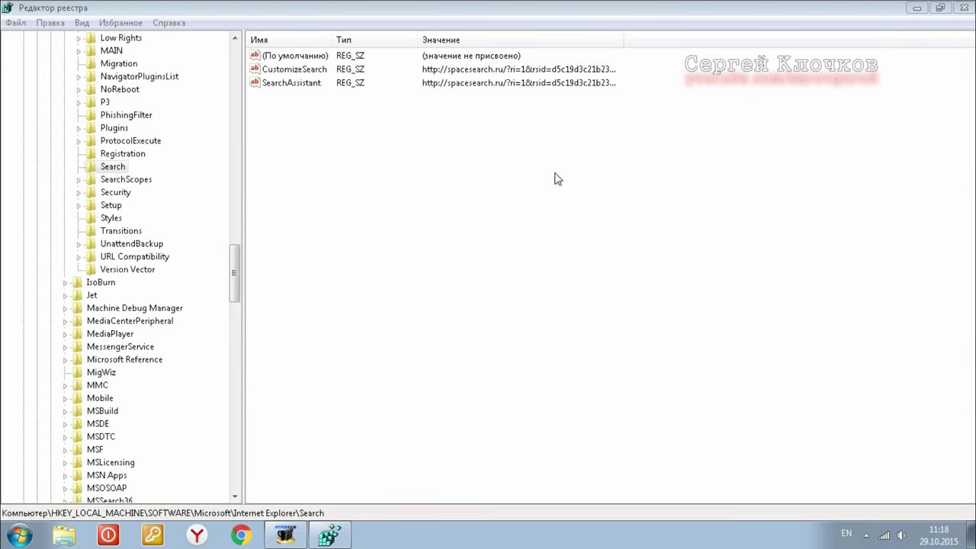
# - Delete the Search key under HKEY_LOCAL_MACHINE\SOFTWARE\Microsoft\Internet Explorer
pyautogui.rightClick(120, 169)
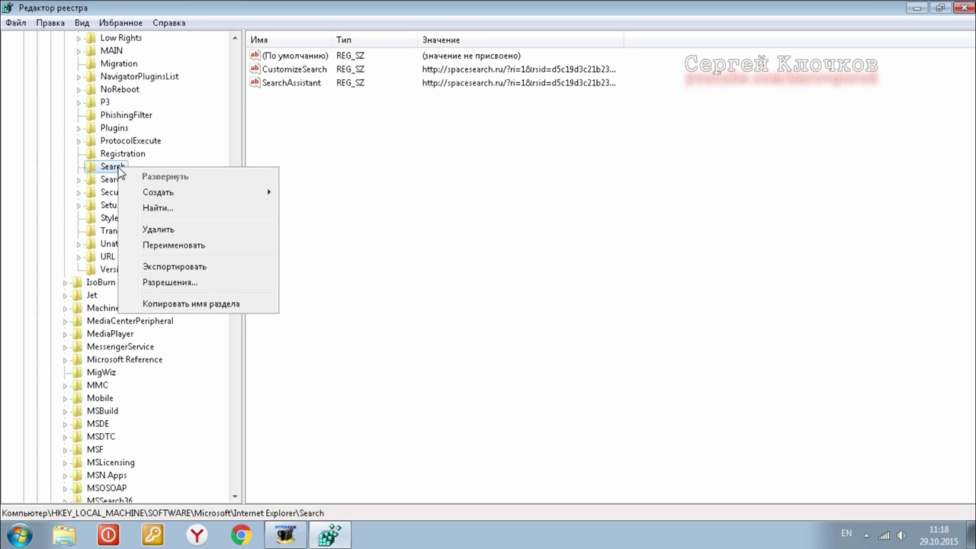
pyautogui.click(157, 229)
pyautogui.click(572, 268)
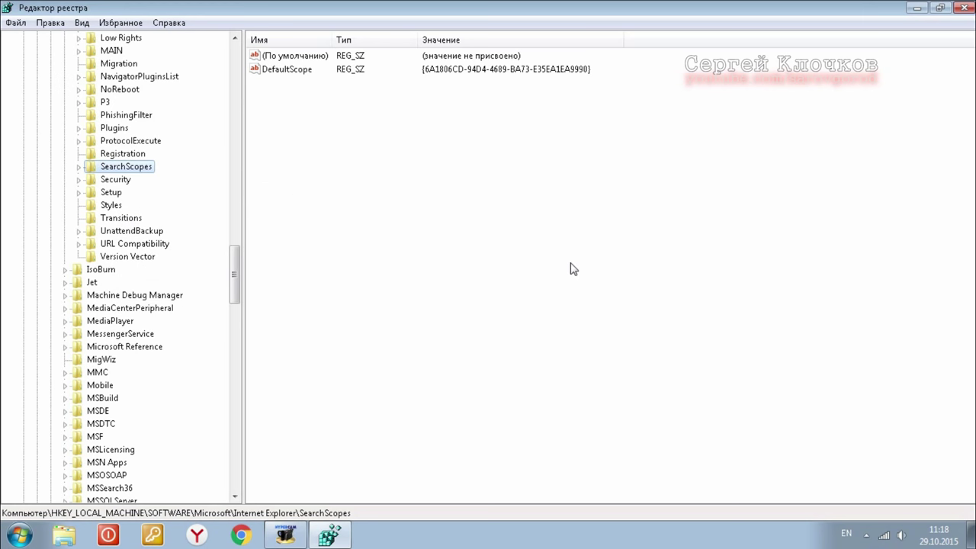
# - Find the next registry match for the same text and widen the key tree to show the full key names
pyautogui.click(51, 23)
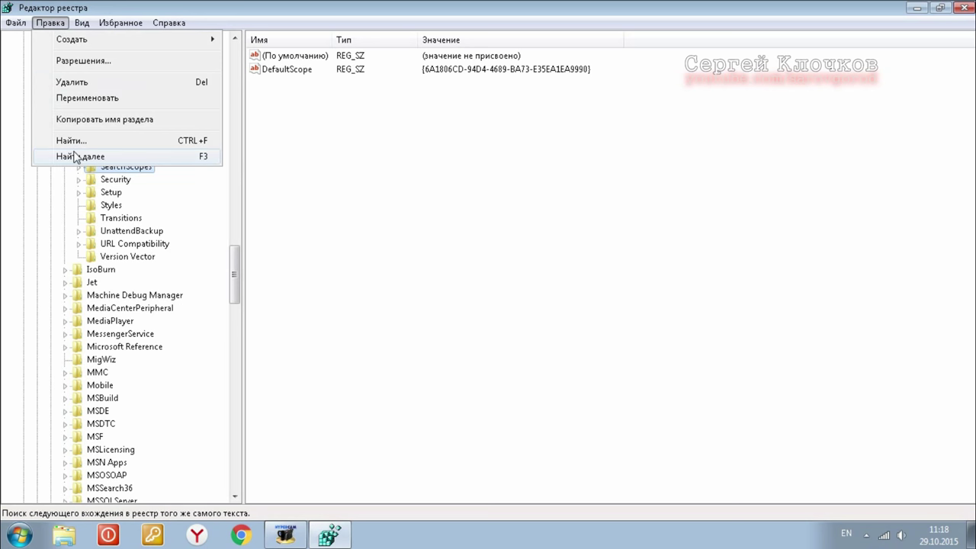
pyautogui.click(70, 156)
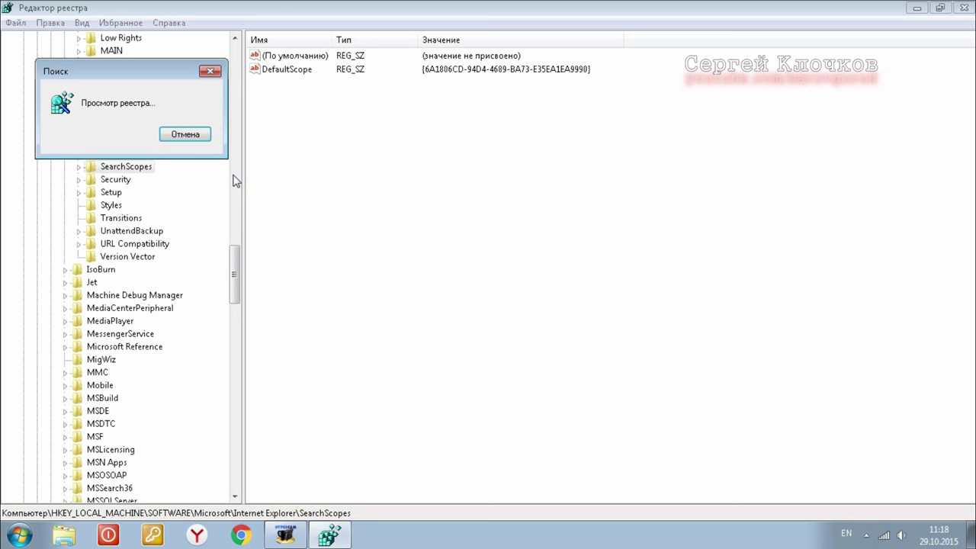
pyautogui.moveTo(125, 496); pyautogui.dragTo(83, 500)
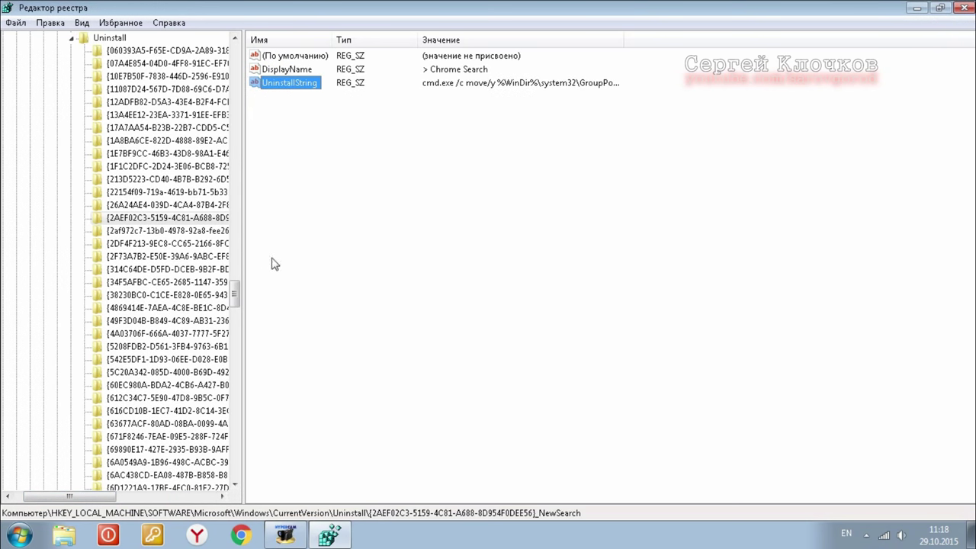
pyautogui.moveTo(242, 253); pyautogui.dragTo(287, 253)
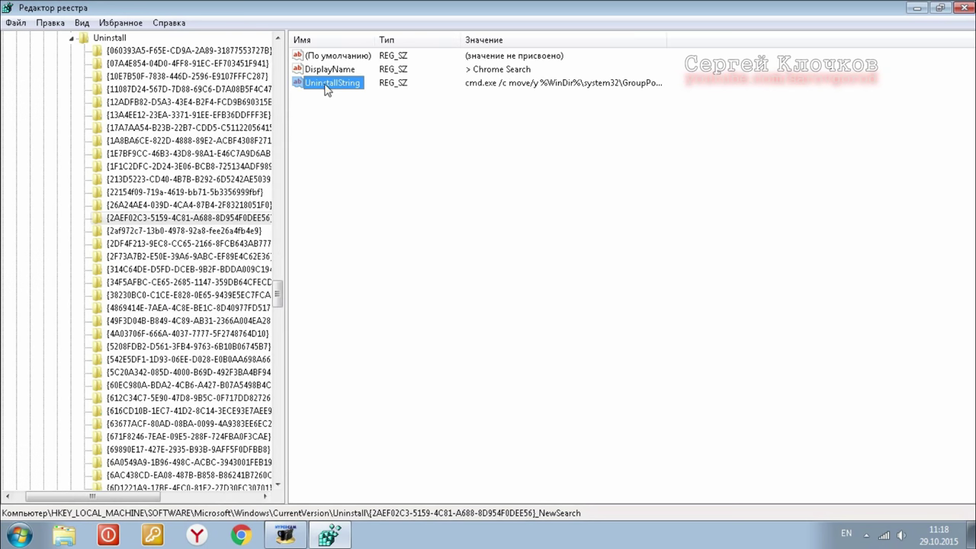
pyautogui.moveTo(132, 501); pyautogui.dragTo(119, 501)
# - Open the UninstallString value of the uninstall key ending in _NewSearch and examine its command from the end back to the GroupPolicy path
pyautogui.doubleClick(352, 89)
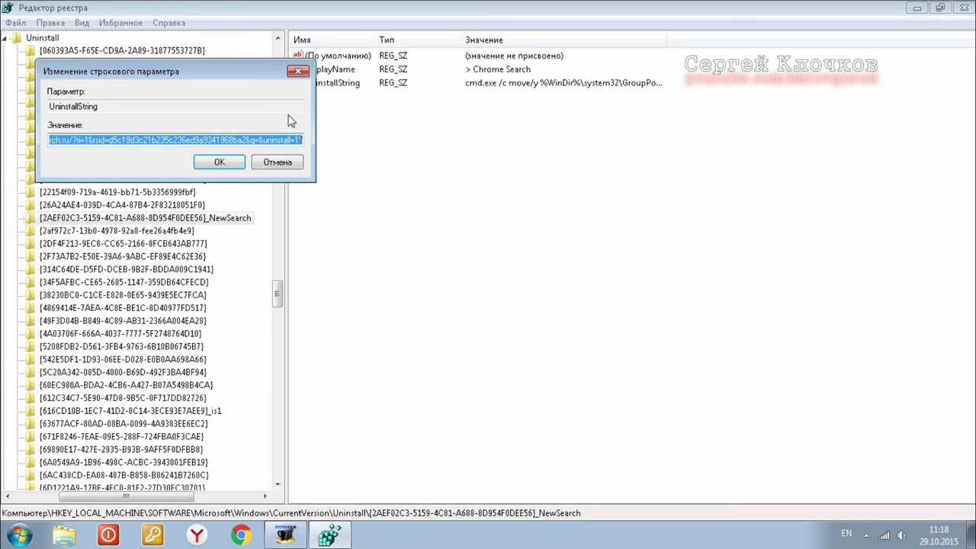
pyautogui.click(268, 141)
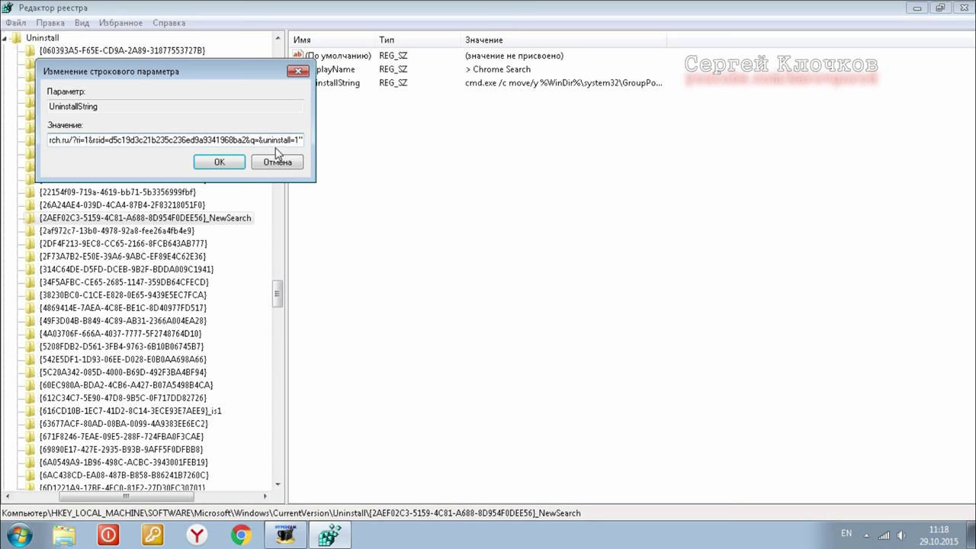
pyautogui.press('Home')
pyautogui.press('Left')
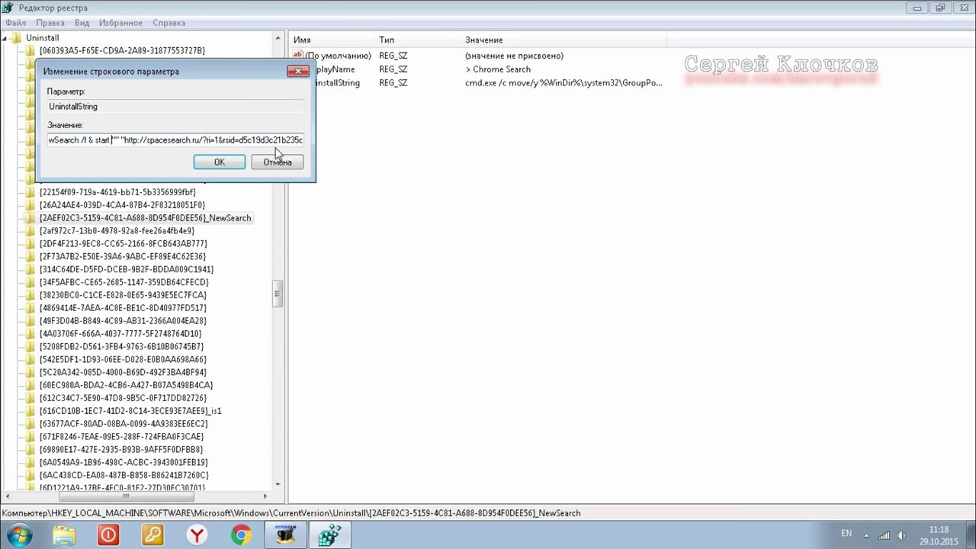
pyautogui.press('Left')
pyautogui.press('Left')
pyautogui.press('Left')
pyautogui.press('Left')
pyautogui.press('Left')
pyautogui.press('Left')
pyautogui.press('Left')
pyautogui.press('Left')
pyautogui.press('Left')
pyautogui.press('Left')
pyautogui.press('Left')
pyautogui.press('Left')
pyautogui.press('Left')
pyautogui.press('Left')
pyautogui.press('Left')
pyautogui.press('Left')
pyautogui.press('Left')
pyautogui.press('Left')
pyautogui.press('Left')
pyautogui.press('Left')
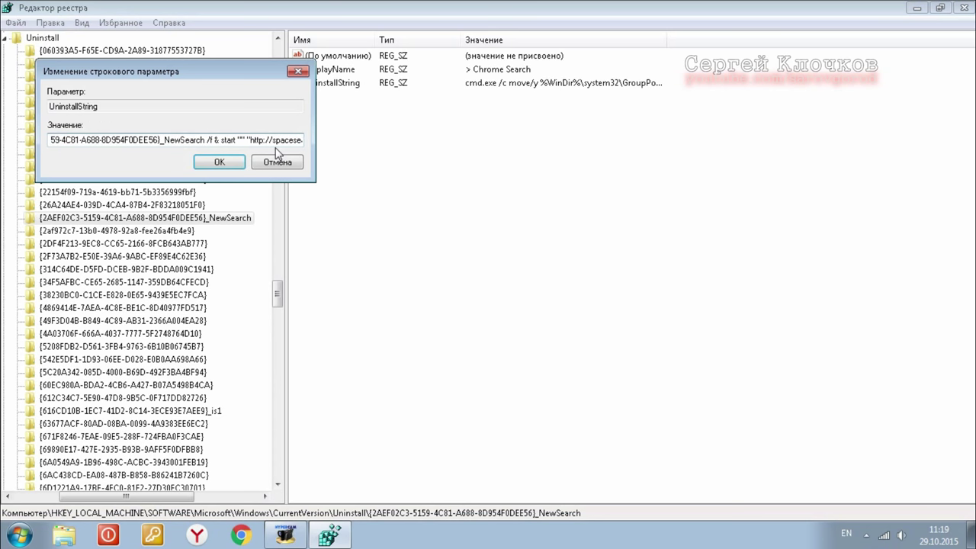
pyautogui.press('Left')
pyautogui.press('Left')
pyautogui.press('Left')
pyautogui.press('Left')
pyautogui.press('Left')
pyautogui.press('Left')
pyautogui.press('Left')
pyautogui.press('Left')
pyautogui.press('Left')
pyautogui.press('Left')
pyautogui.press('Left')
pyautogui.press('Left')
pyautogui.press('Left')
pyautogui.press('Left')
pyautogui.press('Left')
pyautogui.press('Left')
pyautogui.press('Left')
pyautogui.press('Left')
pyautogui.press('Left')
pyautogui.press('Left')
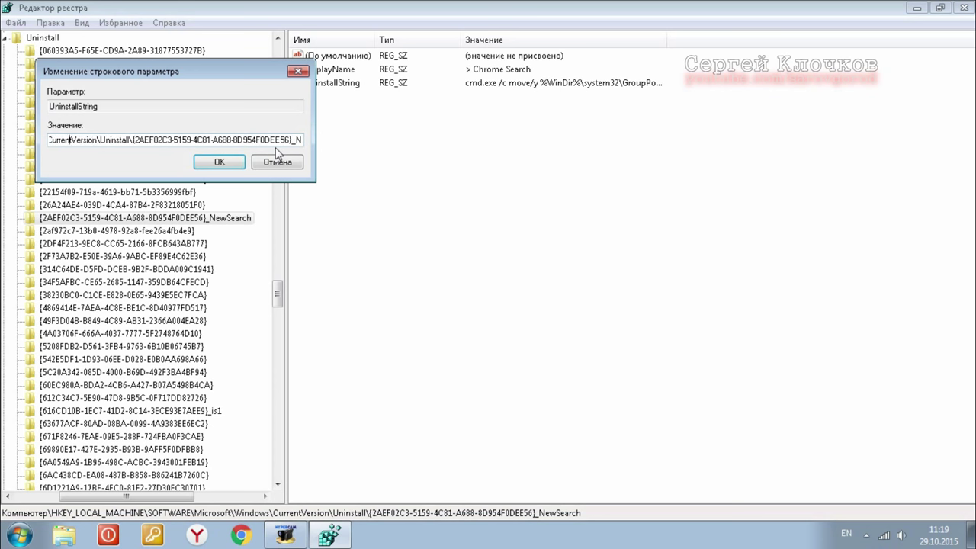
pyautogui.press('Left')
pyautogui.press('Left')
pyautogui.press('Left')
pyautogui.press('Left')
pyautogui.press('Left')
pyautogui.press('Left')
pyautogui.press('Left')
pyautogui.press('Left')
pyautogui.press('Left')
pyautogui.press('Left')
pyautogui.press('Left')
pyautogui.press('Left')
pyautogui.press('Left')
pyautogui.press('Left')
pyautogui.press('Left')
pyautogui.press('Left')
pyautogui.press('Left')
pyautogui.press('Left')
pyautogui.press('Left')
pyautogui.press('Left')
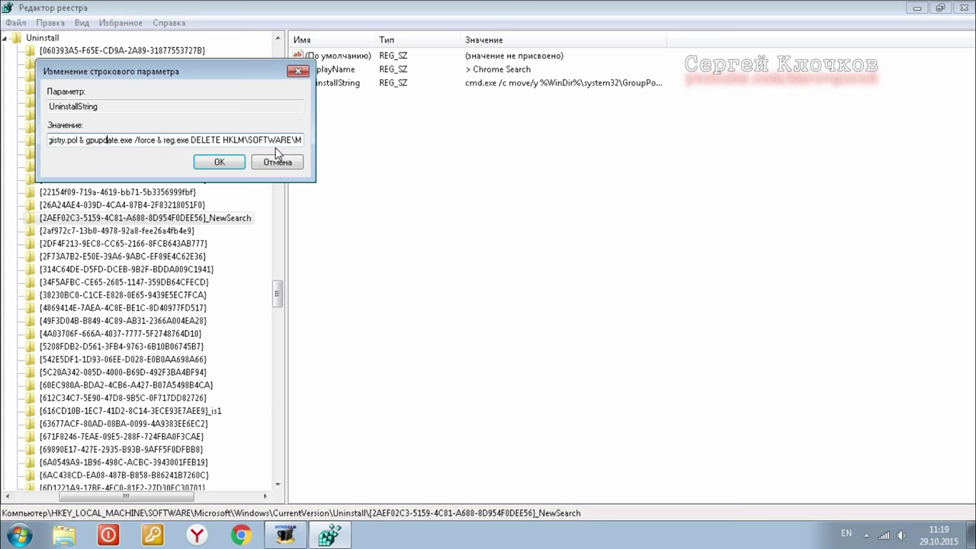
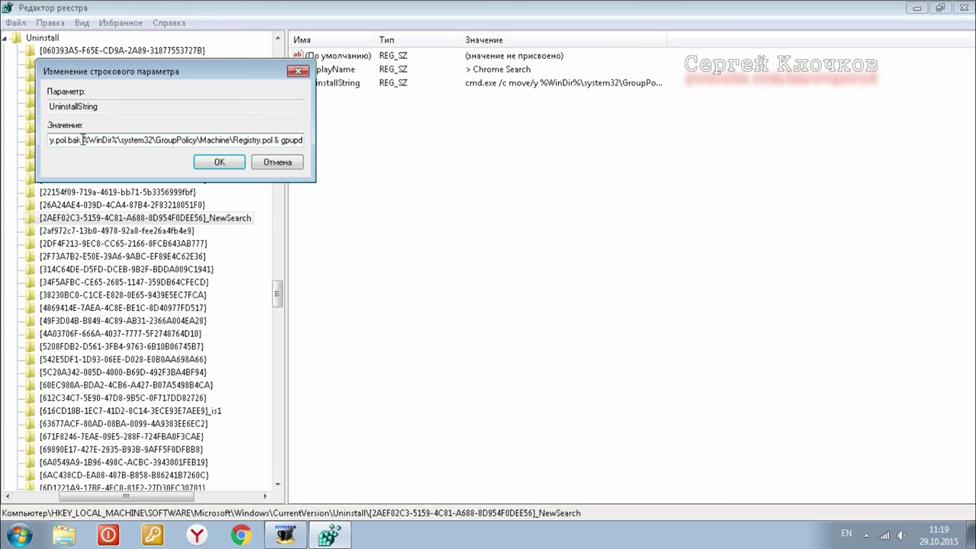
# - Copy the folder path %WinDir%\system32\GroupPolicy\Machine\ from the UninstallString value
pyautogui.moveTo(85, 139); pyautogui.dragTo(231, 140)
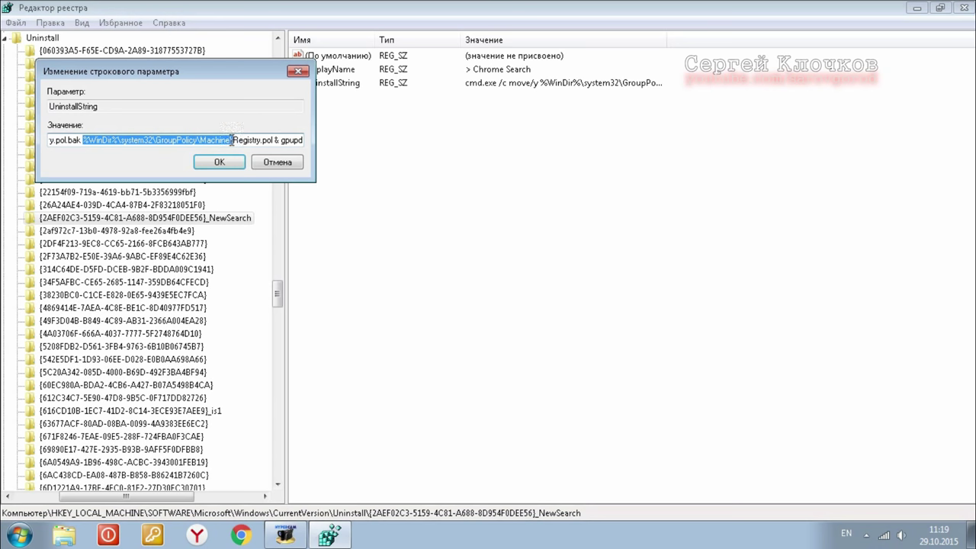
pyautogui.rightClick(231, 140)
pyautogui.click(257, 188)
# - Switch to Windows Explorer and go to the copied GroupPolicy\Machine folder path
pyautogui.click(88, 537)
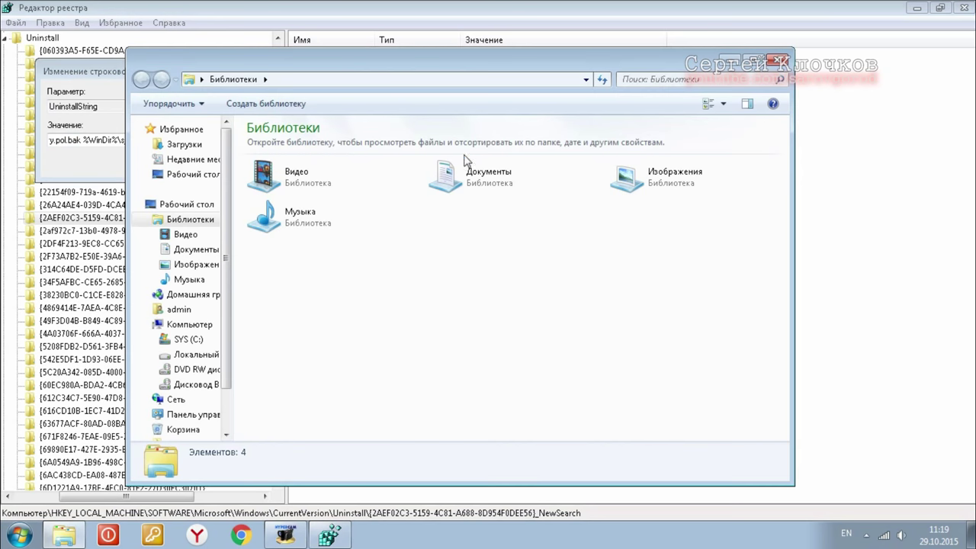
pyautogui.click(483, 79)
pyautogui.rightClick(484, 79)
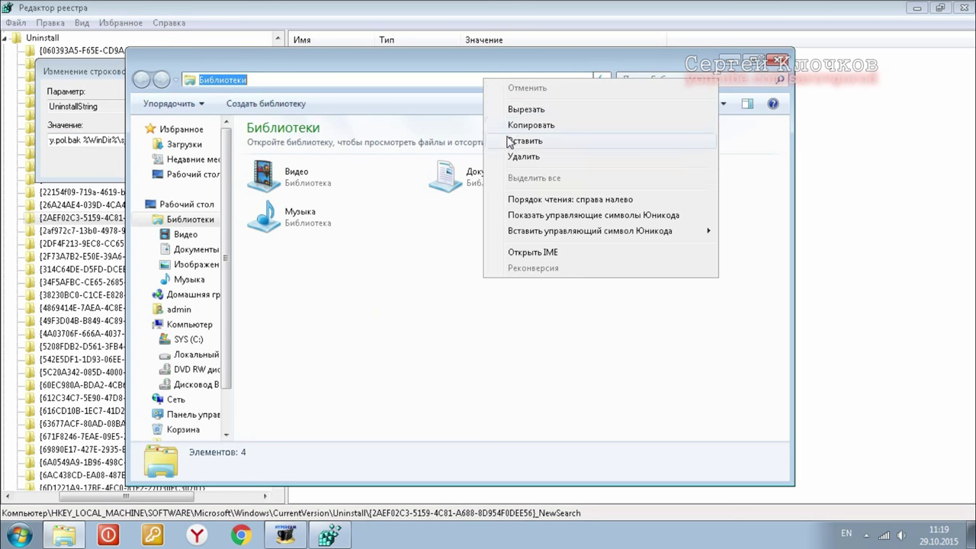
pyautogui.click(533, 139)
pyautogui.press('Return')
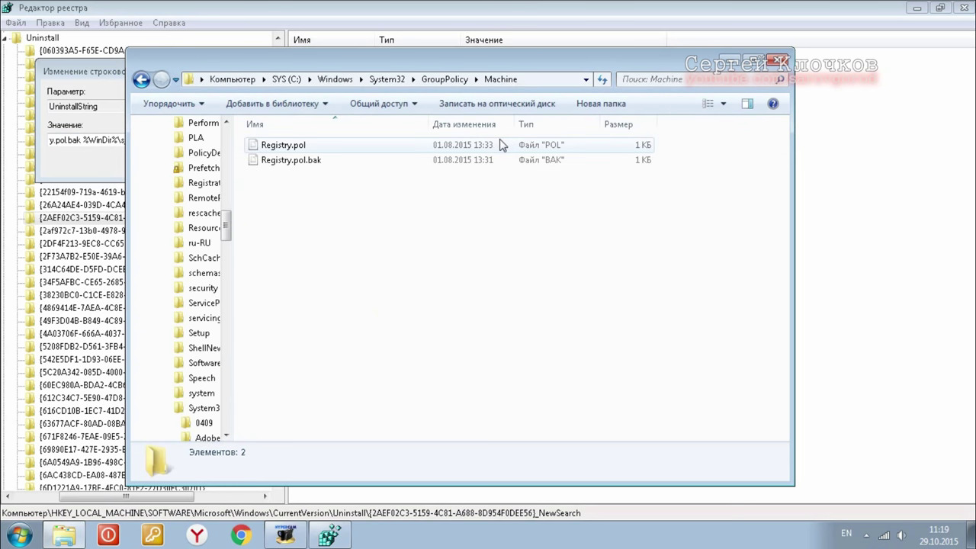
# - Open Registry.pol in Notepad without making it the default program and examine its spacesearch.ru entry
pyautogui.rightClick(301, 150)
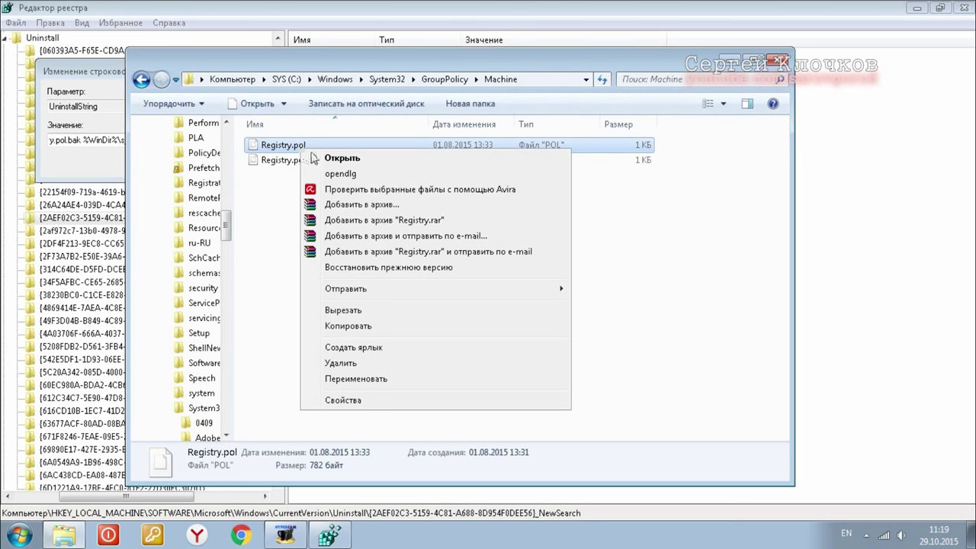
pyautogui.click(317, 158)
pyautogui.click(465, 309)
pyautogui.click(523, 332)
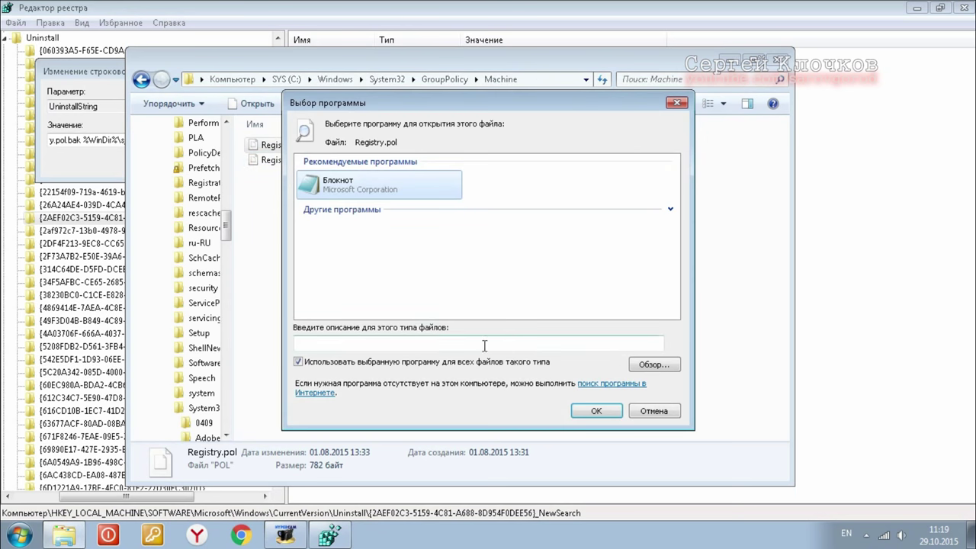
pyautogui.click(381, 362)
pyautogui.click(594, 412)
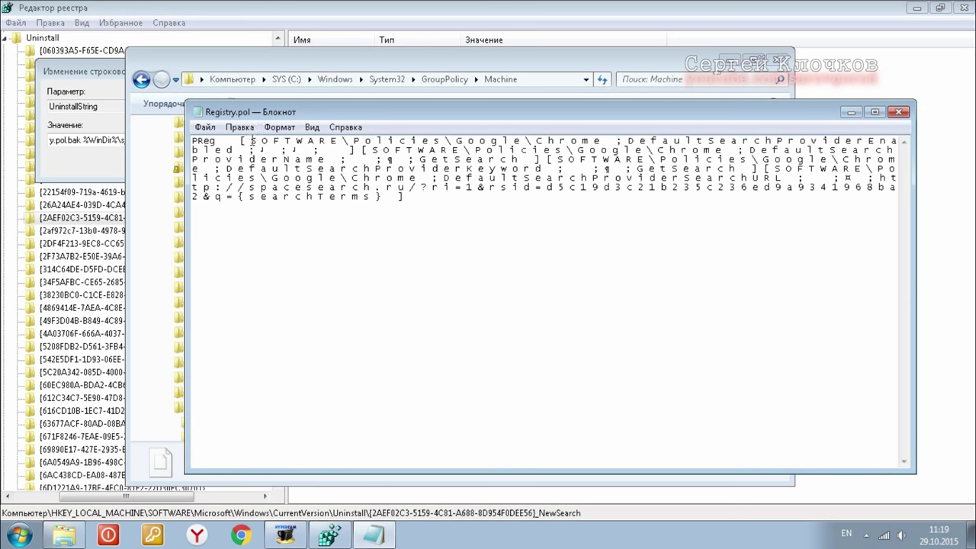
pyautogui.moveTo(249, 188); pyautogui.dragTo(404, 186)
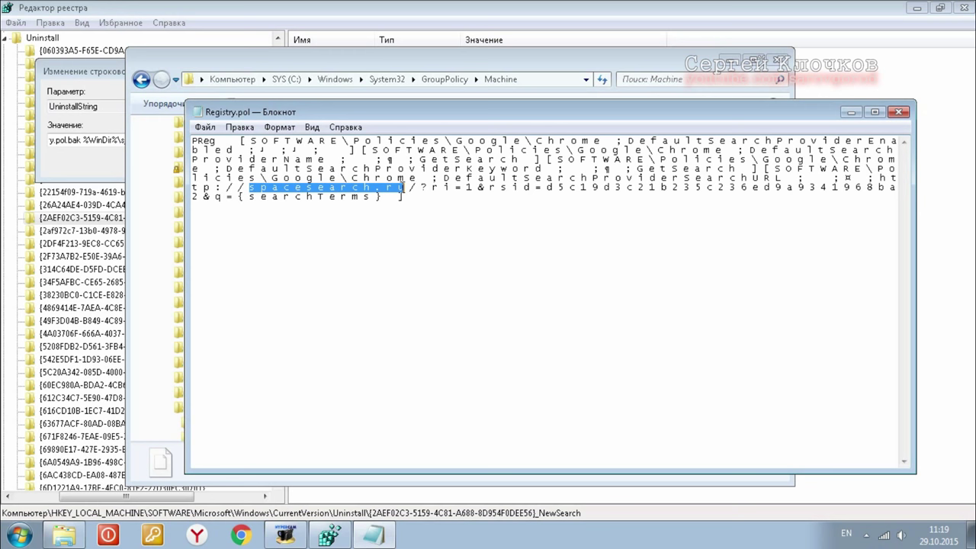
pyautogui.click(898, 112)
# - Delete the Registry.pol file from the GroupPolicy\Machine folder
pyautogui.rightClick(280, 145)
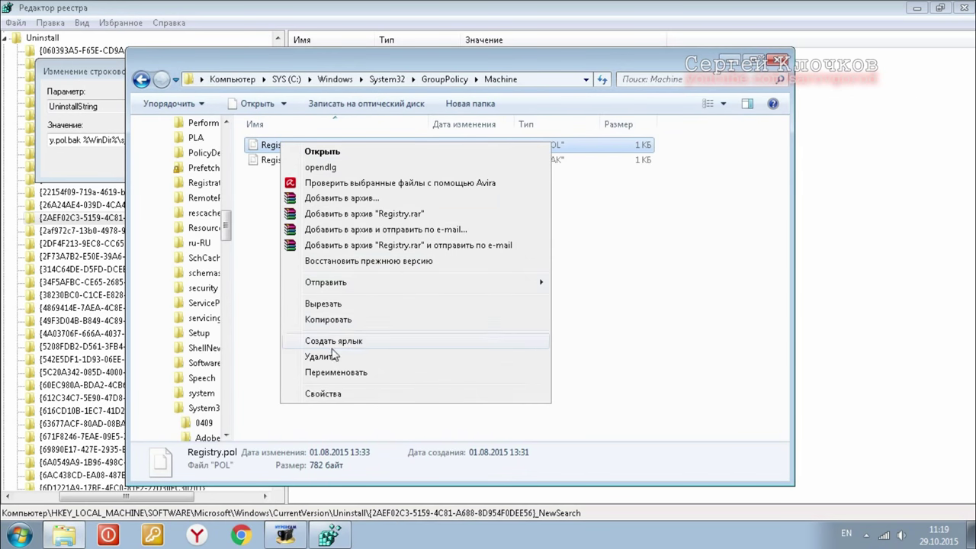
pyautogui.click(321, 356)
pyautogui.click(547, 328)
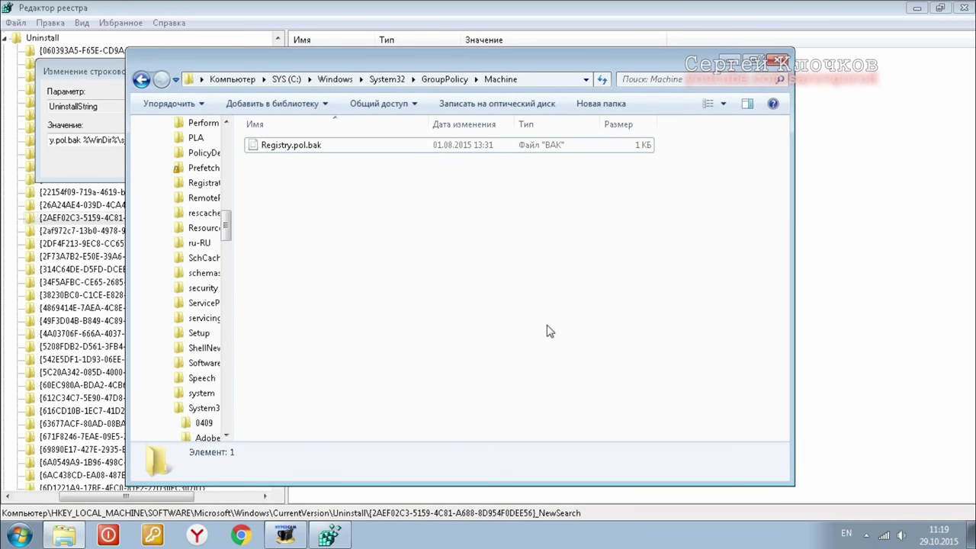
# - Rename the backup file Registry.pol.bak as Registry.pol and accept the extension change
pyautogui.click(314, 150)
pyautogui.click(310, 152)
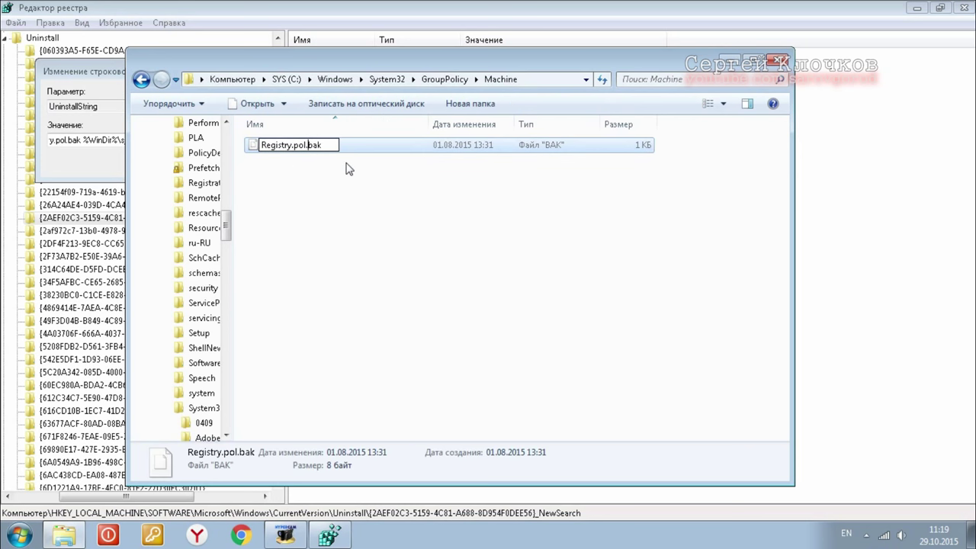
pyautogui.press('BackSpace')
pyautogui.press('BackSpace')
pyautogui.press('BackSpace')
pyautogui.press('BackSpace')
pyautogui.press('Return')
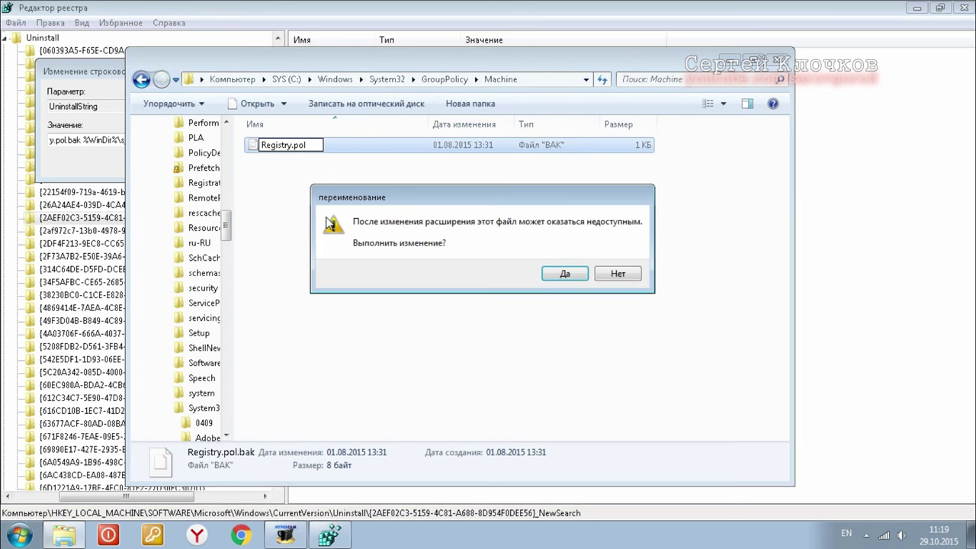
pyautogui.click(562, 275)
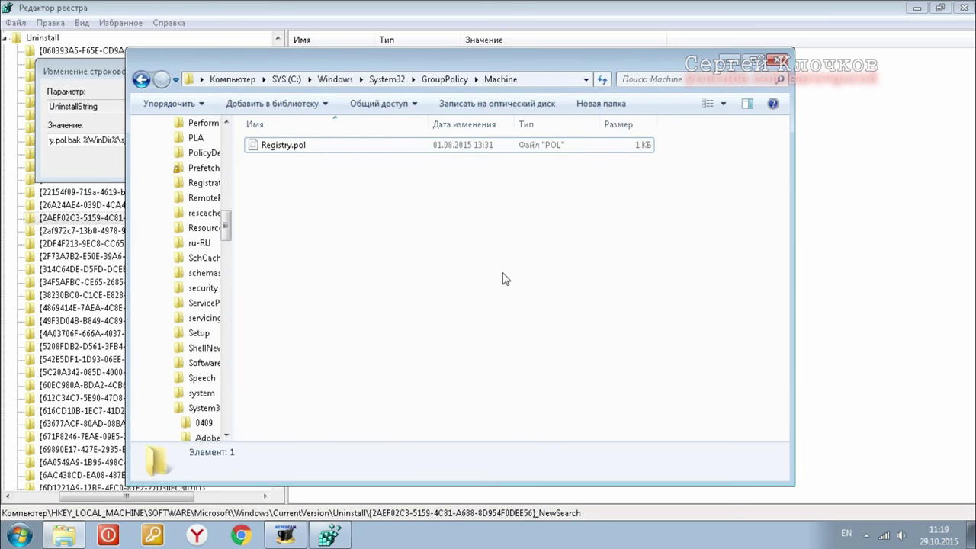
# - Return to the Registry Editor, dismiss the UninstallString value, and delete the uninstall key ending in _NewSearch
pyautogui.click(111, 168)
pyautogui.click(273, 163)
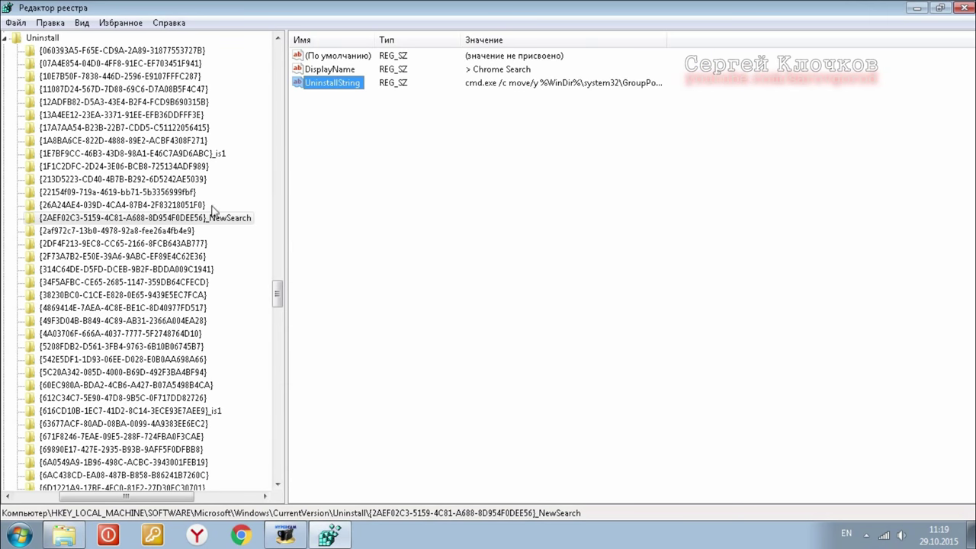
pyautogui.rightClick(200, 218)
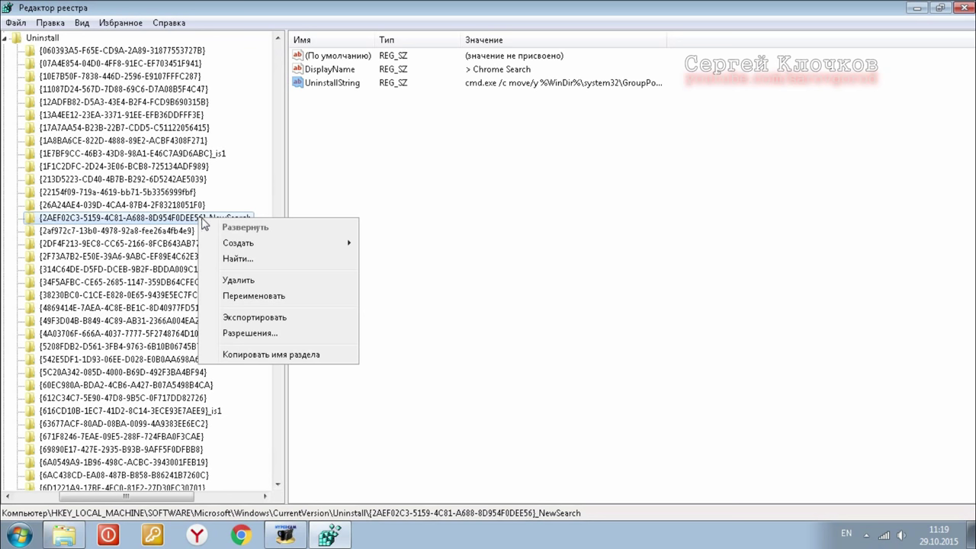
pyautogui.click(236, 280)
pyautogui.press('Return')
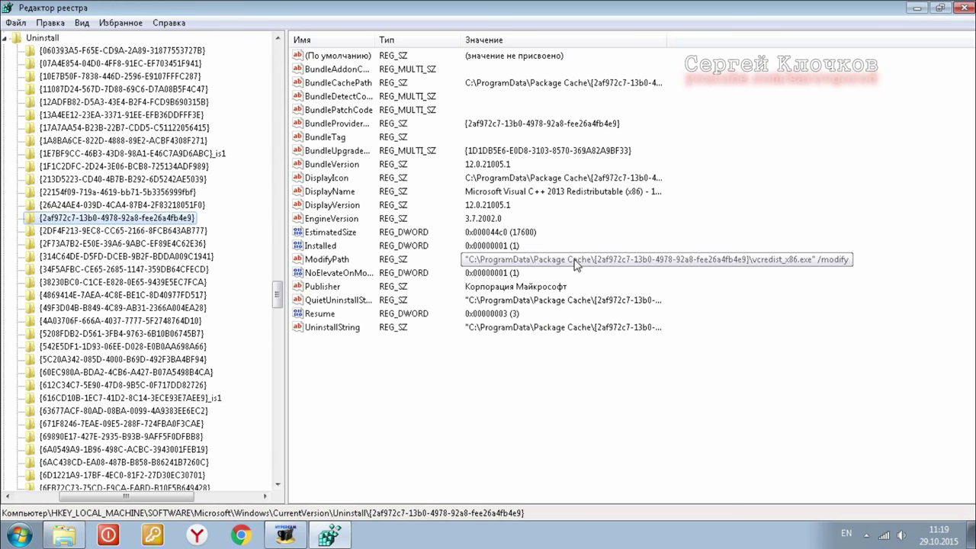
pyautogui.click(50, 23)
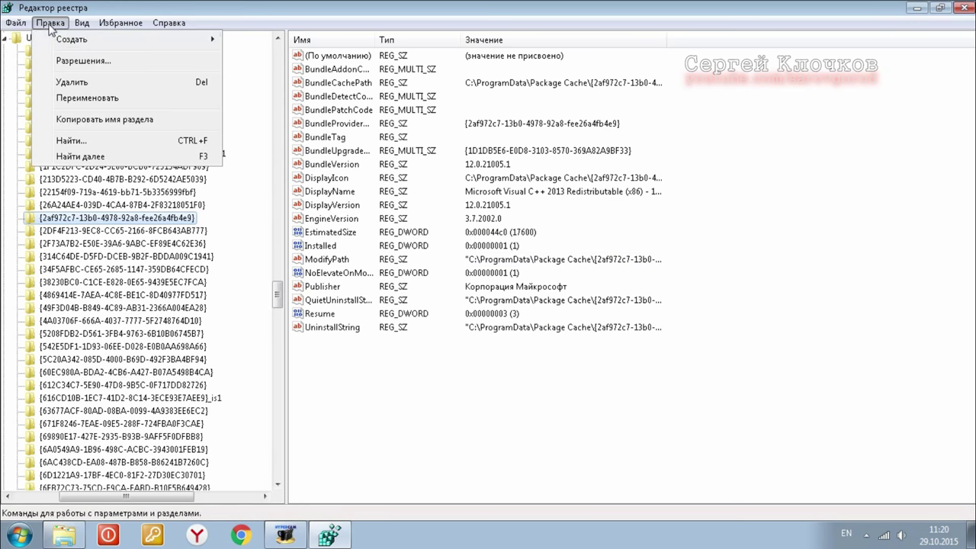
pyautogui.click(75, 144)
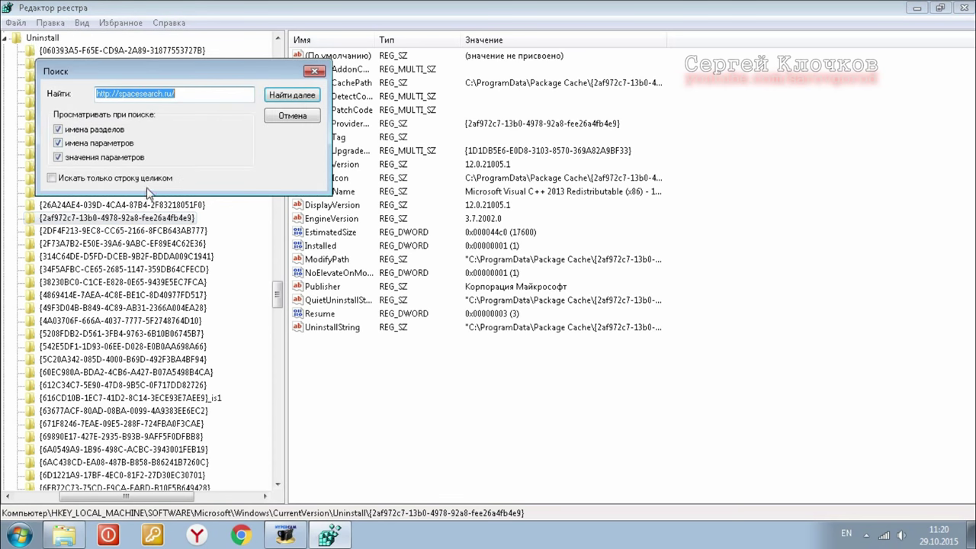
pyautogui.click(278, 97)
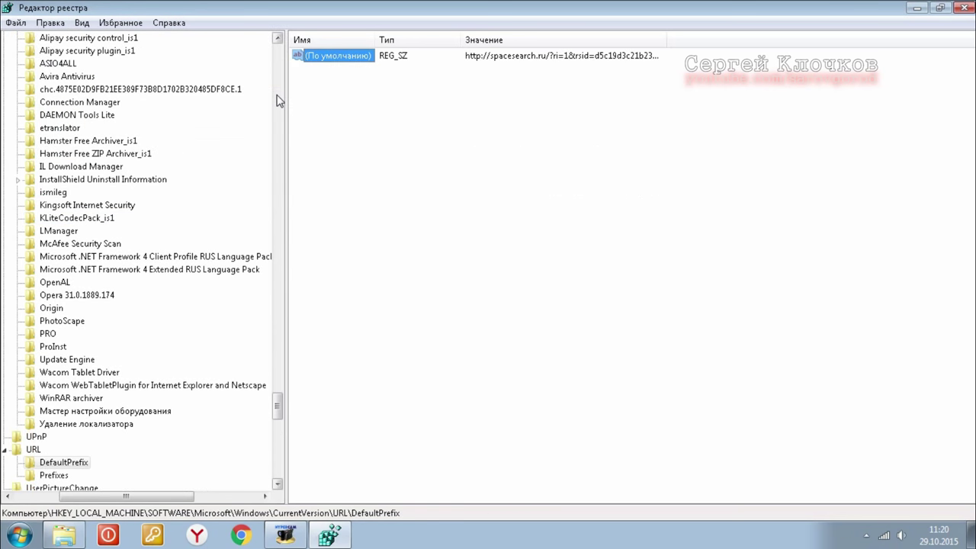
# - Delete the spacesearch.ru default value from the URL\DefaultPrefix key and check the neighbouring Prefixes key
pyautogui.click(65, 477)
pyautogui.click(68, 462)
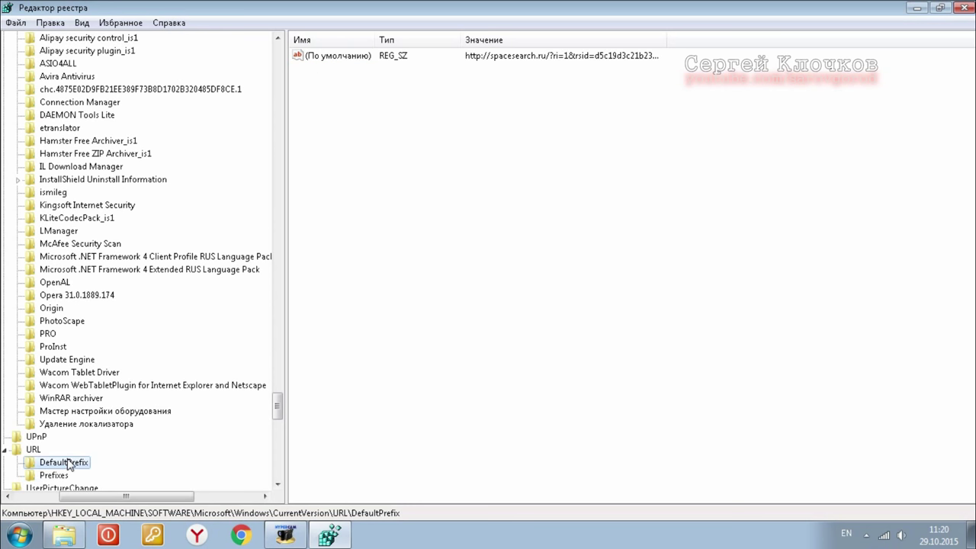
pyautogui.rightClick(318, 58)
pyautogui.click(355, 102)
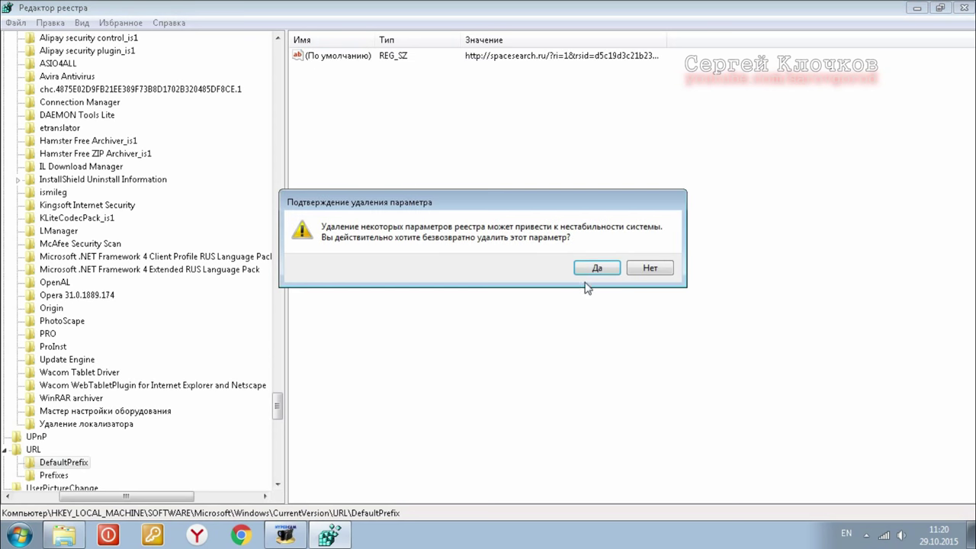
pyautogui.click(585, 271)
pyautogui.click(75, 463)
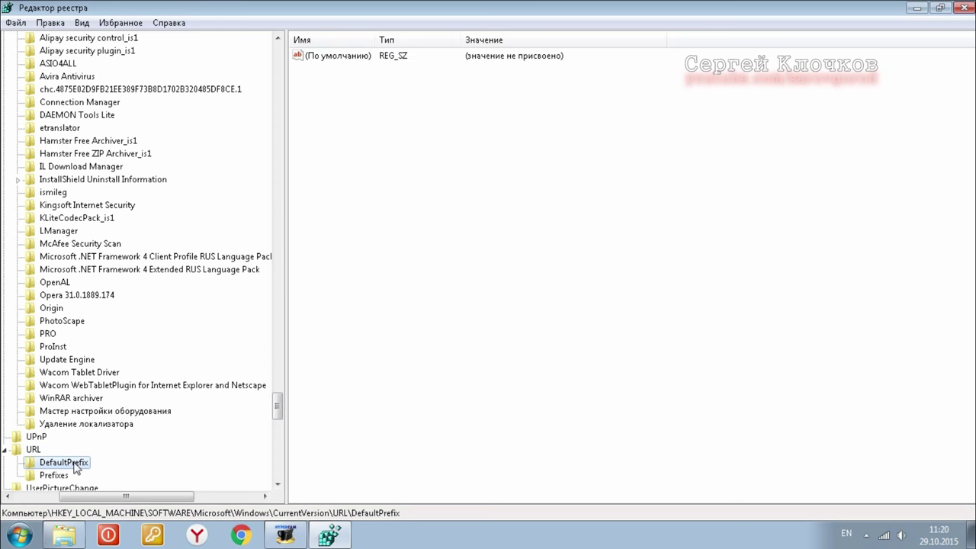
pyautogui.click(52, 475)
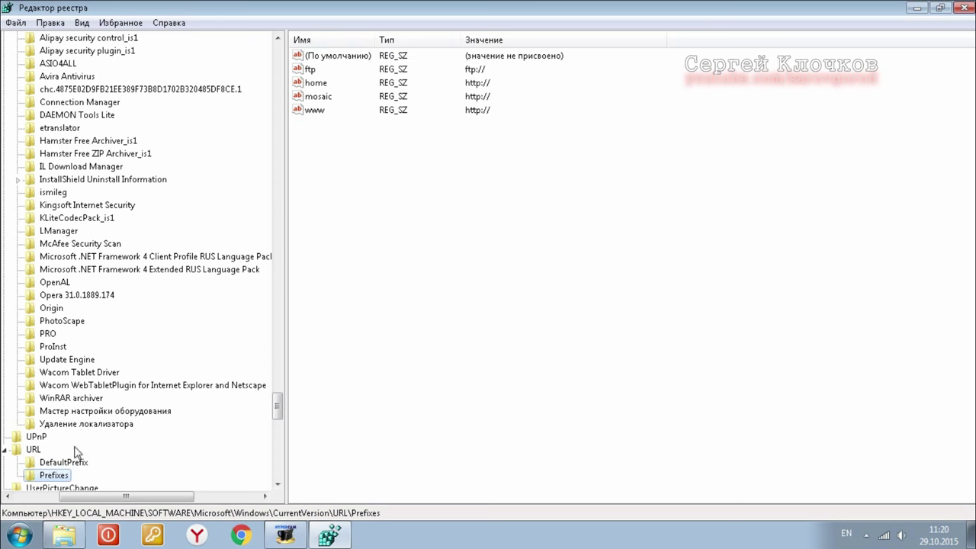
# - Find the next registry match for the same text and bring its parent keys into view in the tree
pyautogui.click(52, 18)
pyautogui.click(80, 154)
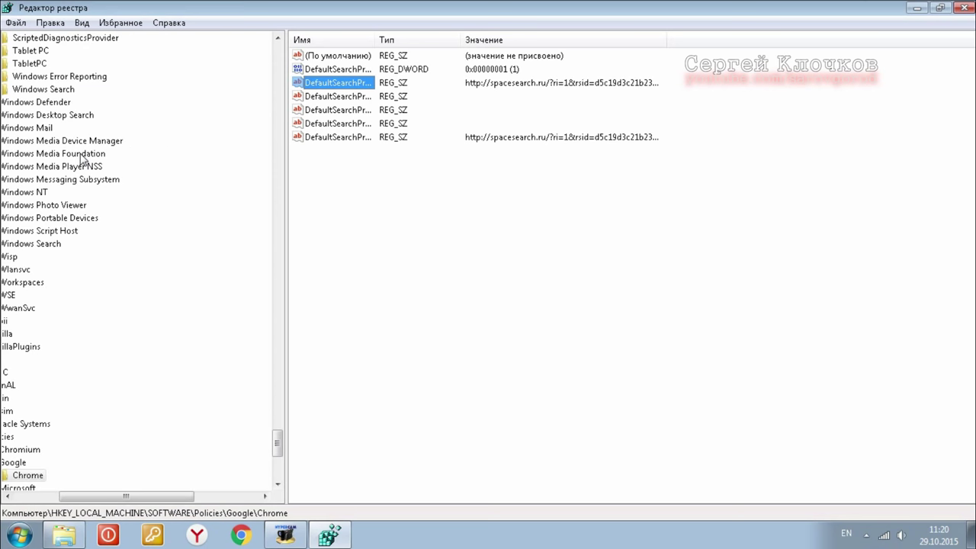
pyautogui.moveTo(150, 494); pyautogui.dragTo(116, 503)
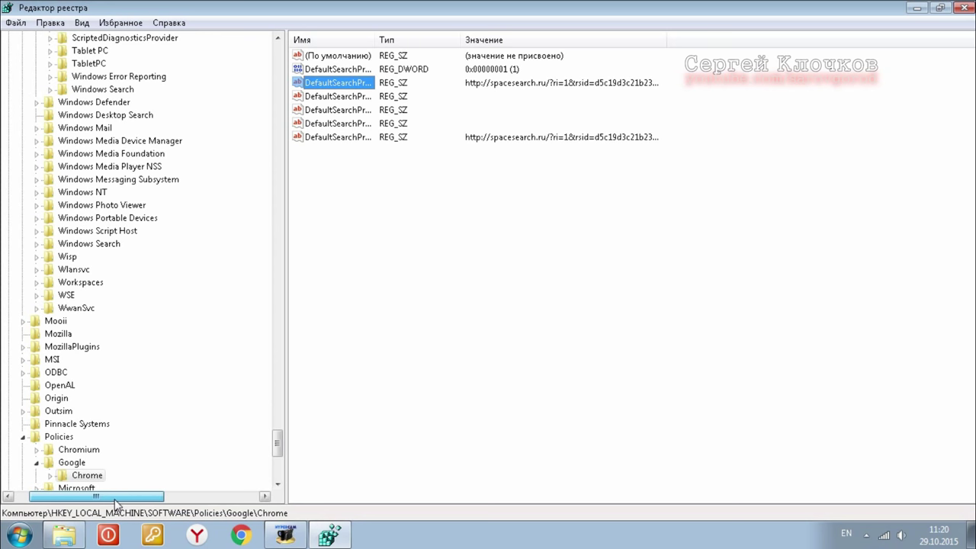
pyautogui.scroll(-3, 92, 450)
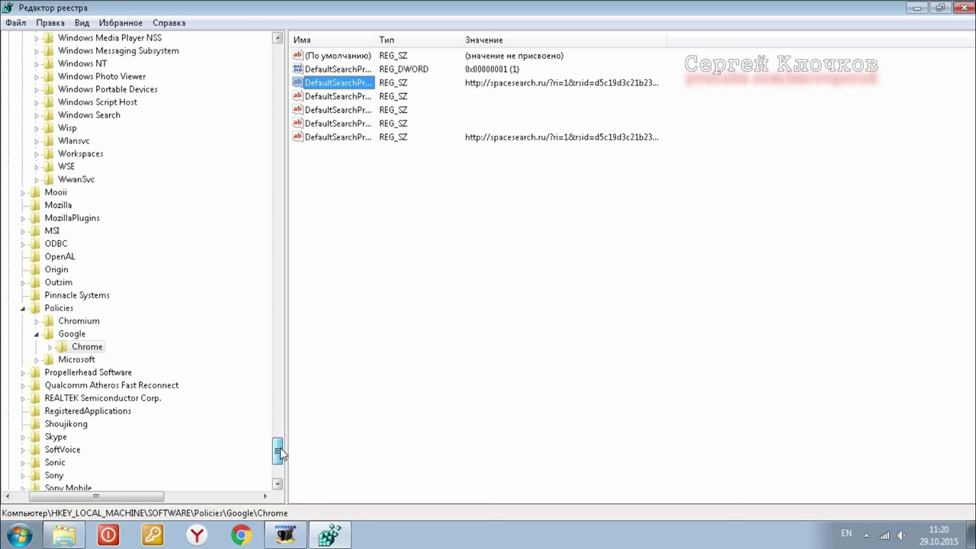
# - Compare the Google and Chrome keys under SOFTWARE\Policies, then delete the whole Google key
pyautogui.click(69, 335)
pyautogui.click(73, 346)
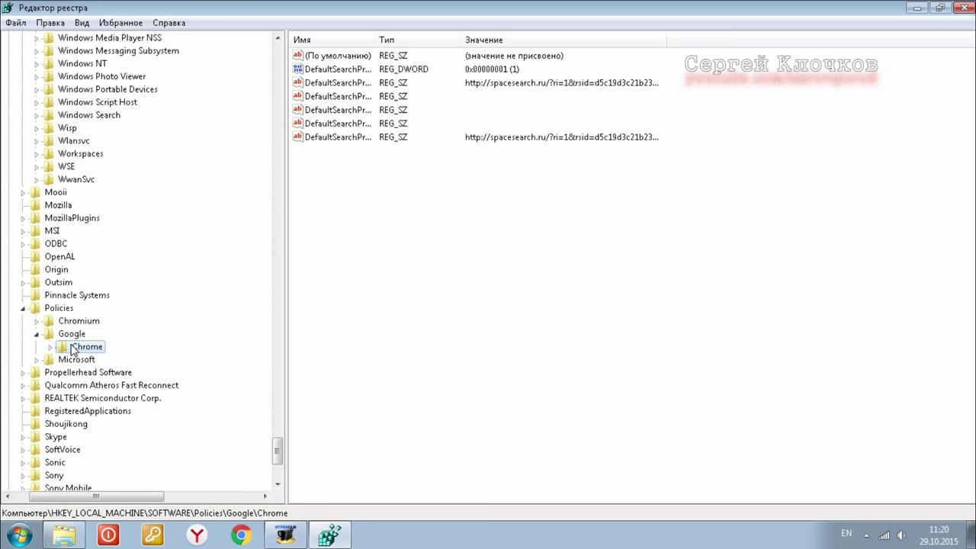
pyautogui.click(76, 337)
pyautogui.click(80, 347)
pyautogui.click(73, 335)
pyautogui.rightClick(73, 336)
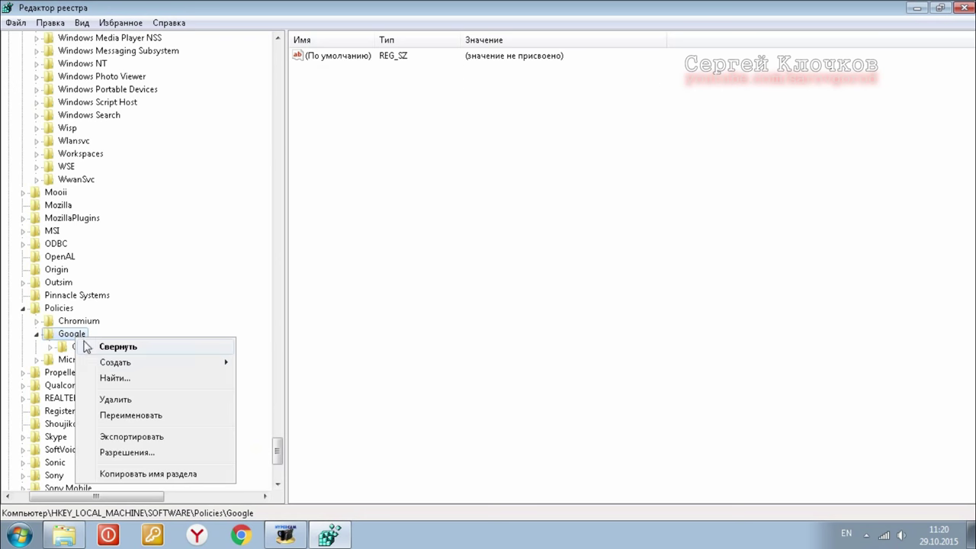
pyautogui.click(103, 398)
pyautogui.click(581, 264)
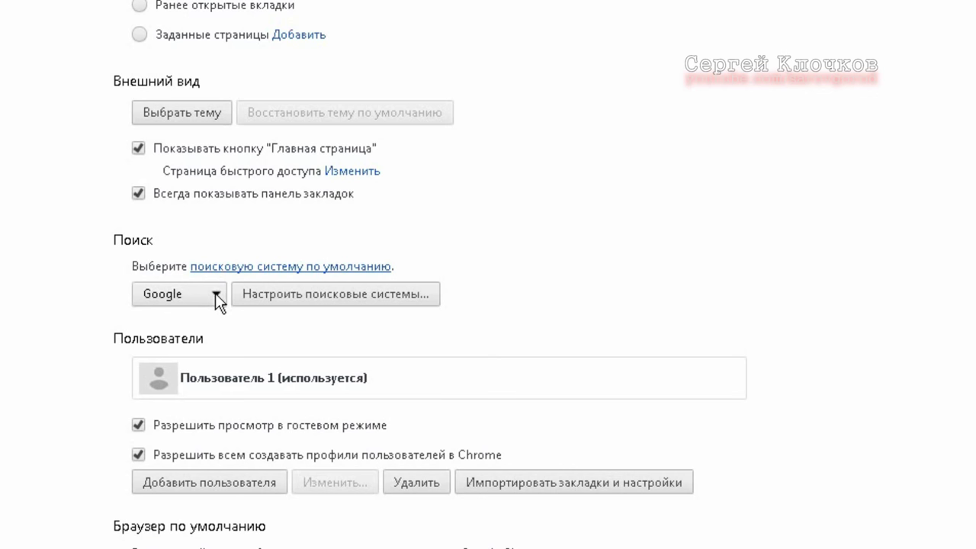
# - Check the default search engine choice in Chrome's settings and test it by searching for 147 from the address bar
pyautogui.click(215, 295)
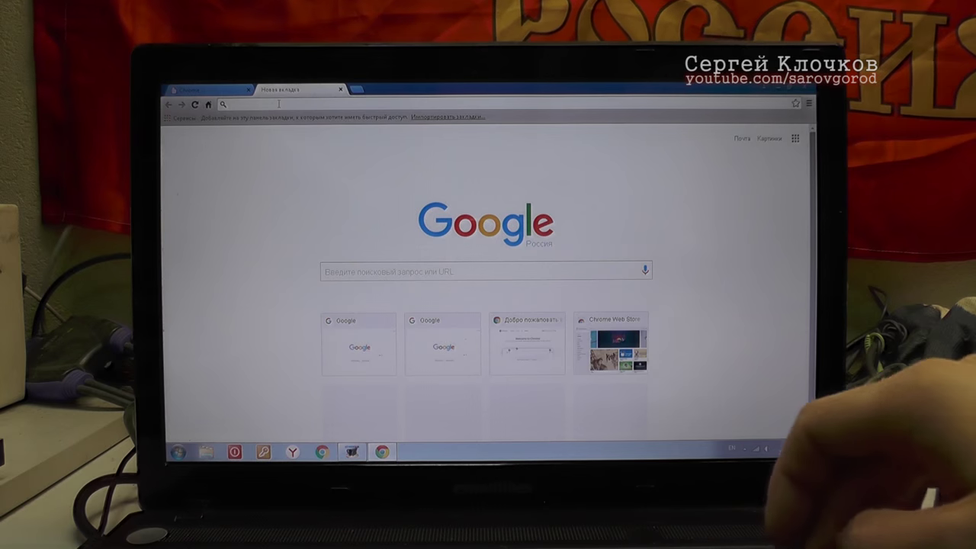
pyautogui.write('147')
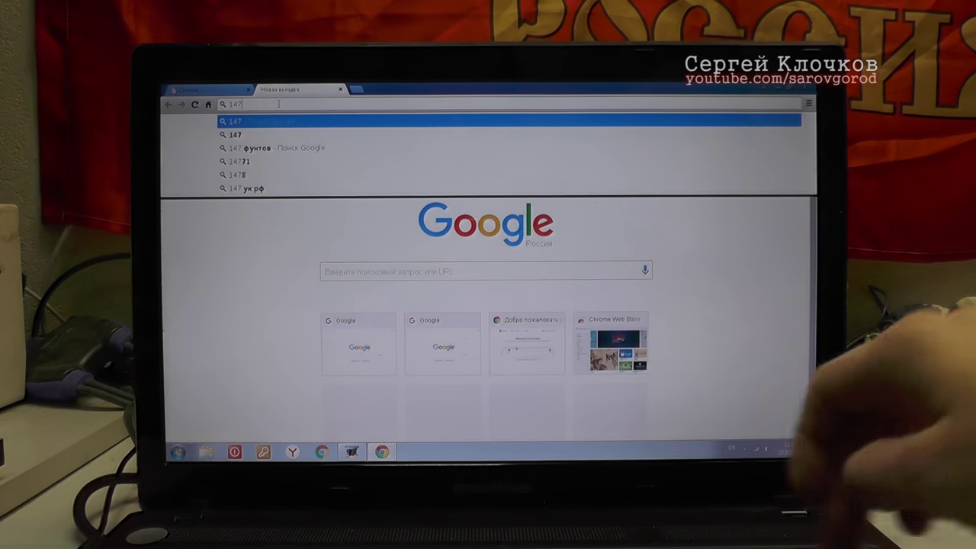
pyautogui.press('Return')
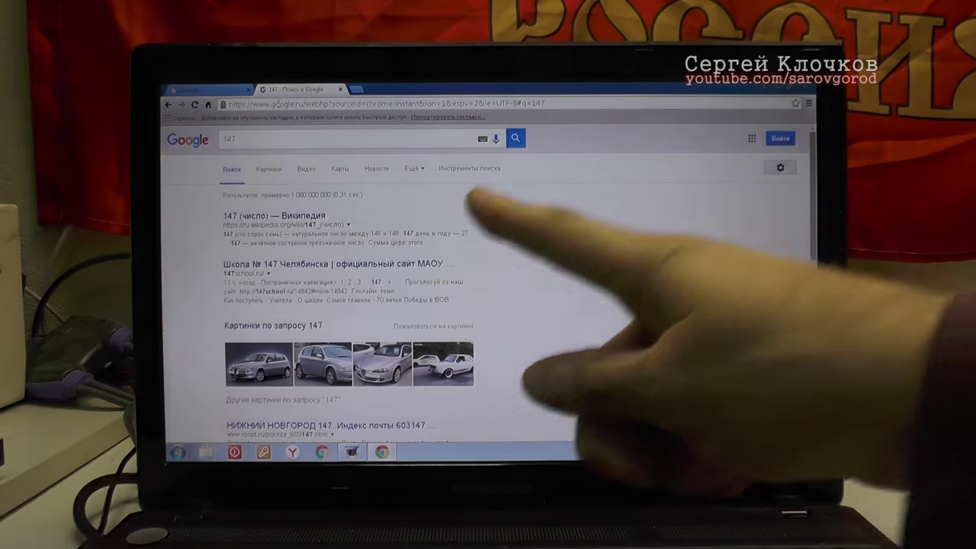